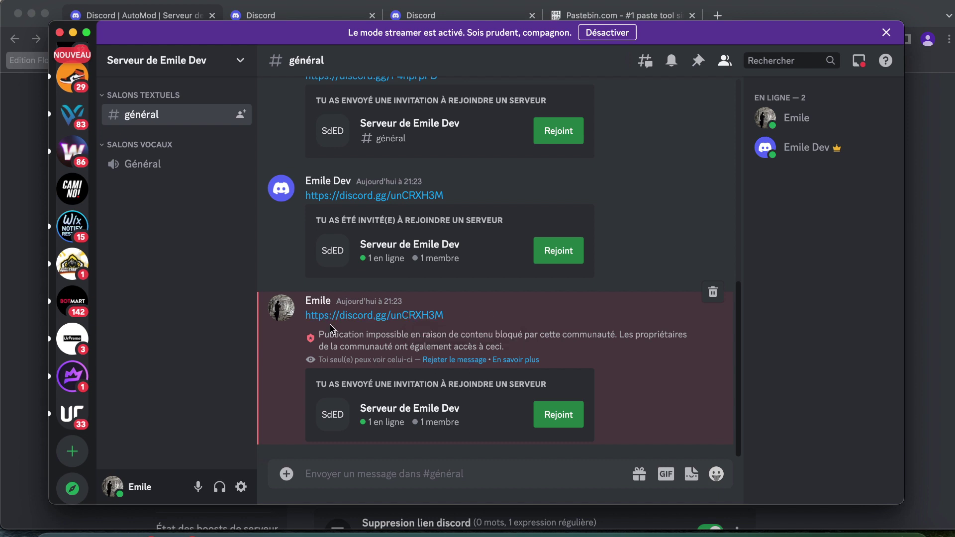
Highlight the blocked-publication notice below the latest invite message.
drag(546, 346, 396, 330)
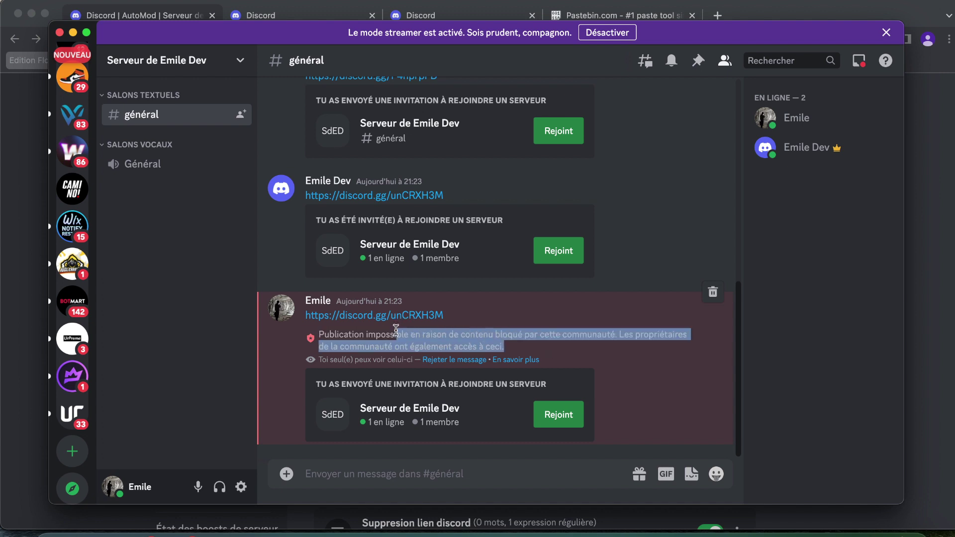
drag(315, 337, 316, 336)
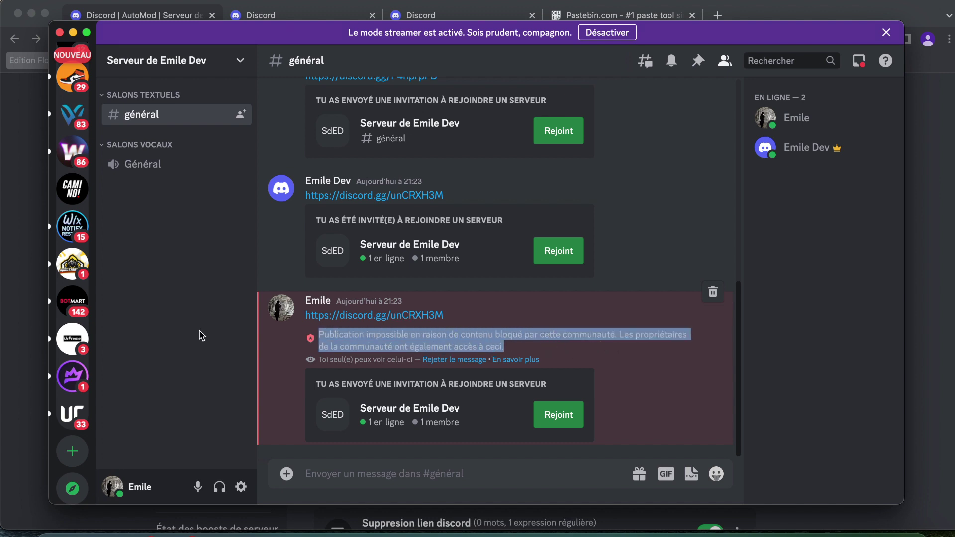
Switch to Chrome, leave the server settings and copy the server's invite link.
key(super+Tab)
click(794, 128)
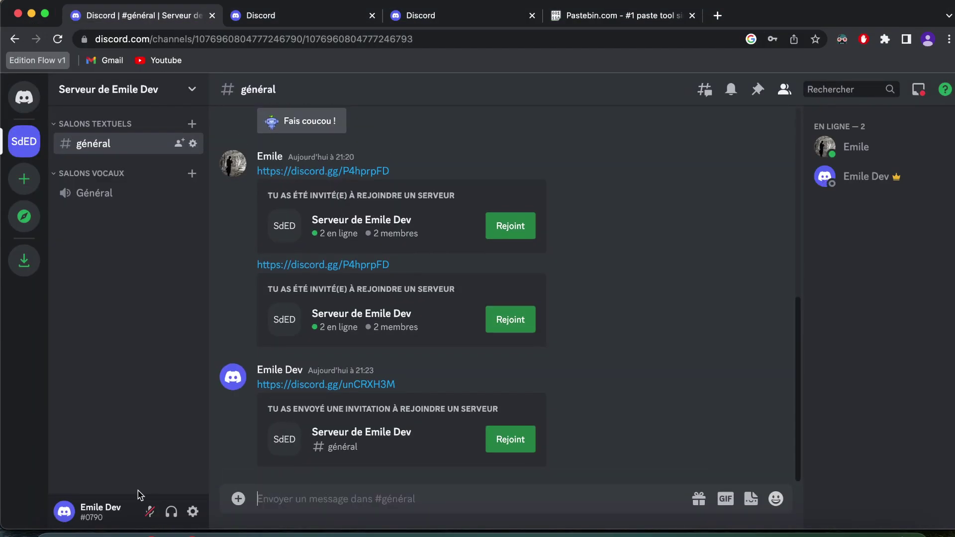
click(127, 90)
click(157, 159)
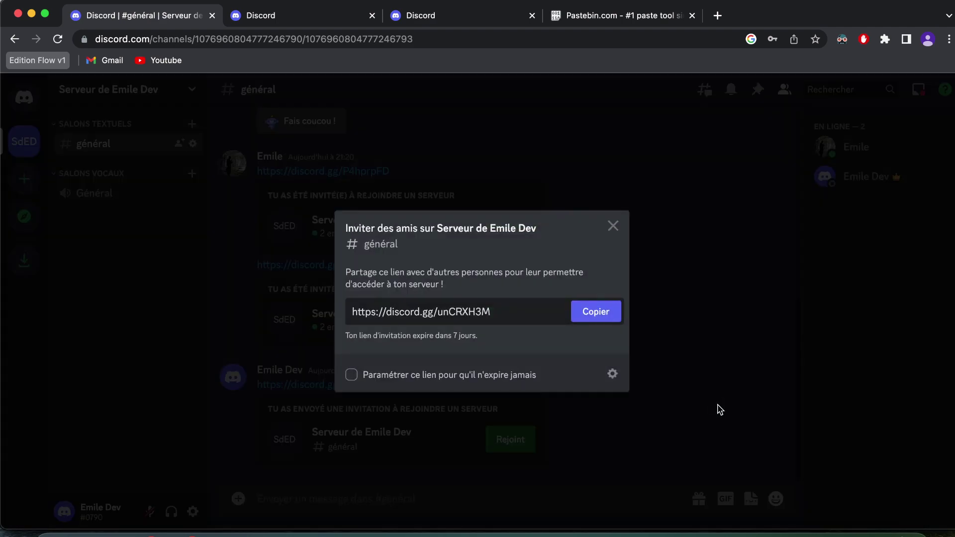
click(583, 319)
key(Escape)
Send the copied server invite link as a message in the général channel.
click(320, 501)
text(https://discord.gg/unCRXH3M)
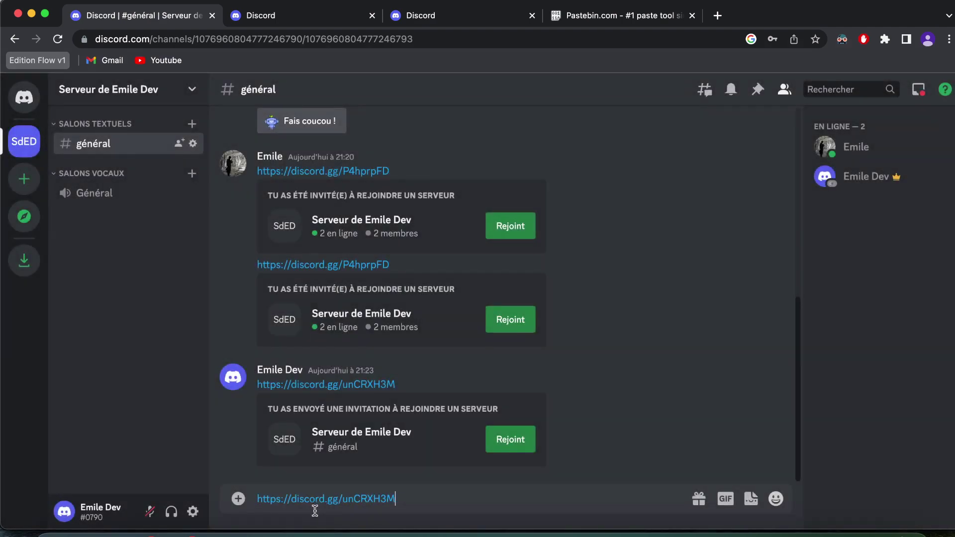
key(Return)
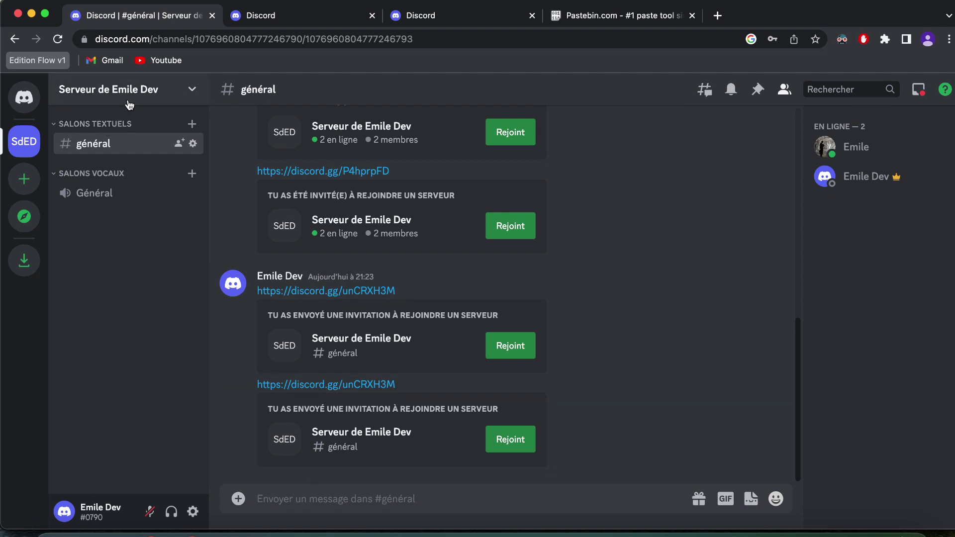
Open the server's AutoMod settings and look through the list of moderation rules.
click(130, 102)
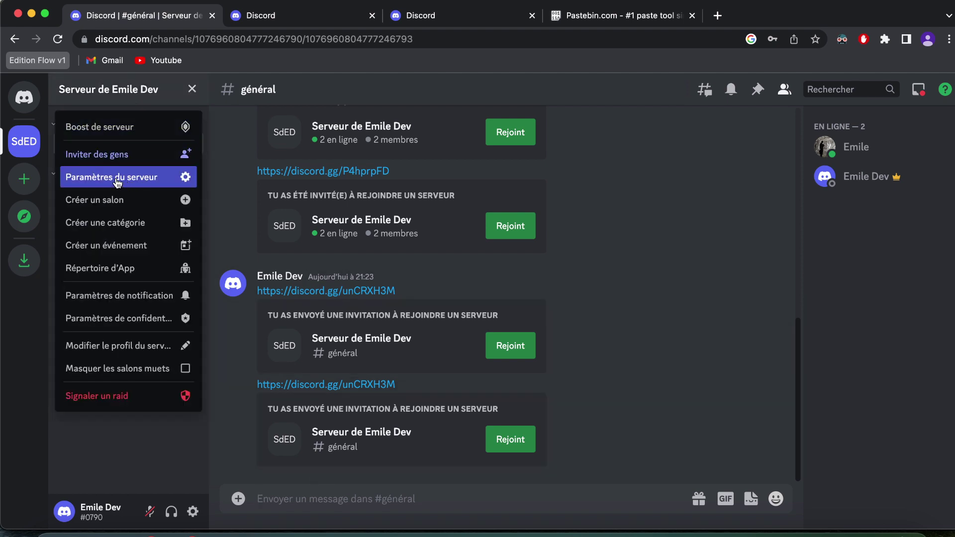
click(128, 181)
scroll(240, 333, down, 1)
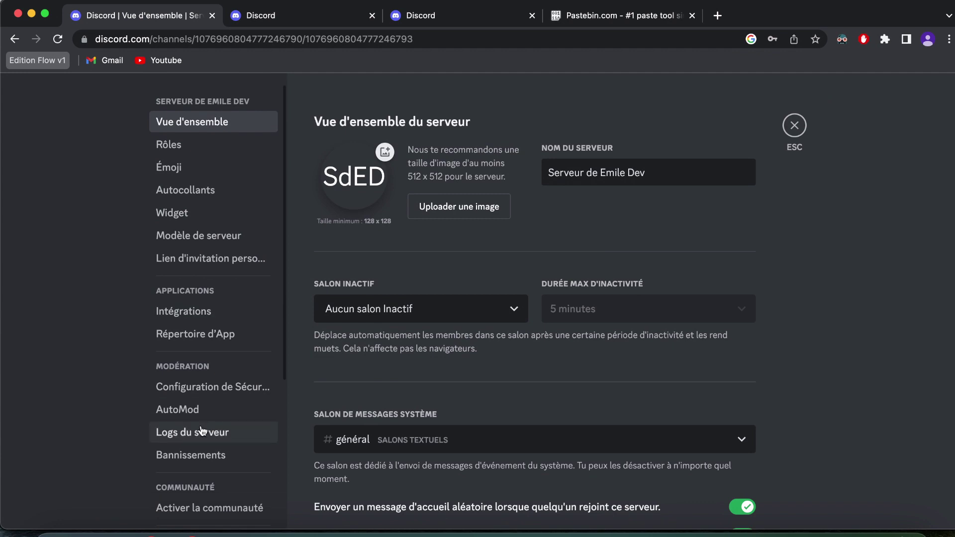
click(179, 410)
scroll(460, 284, down, 3)
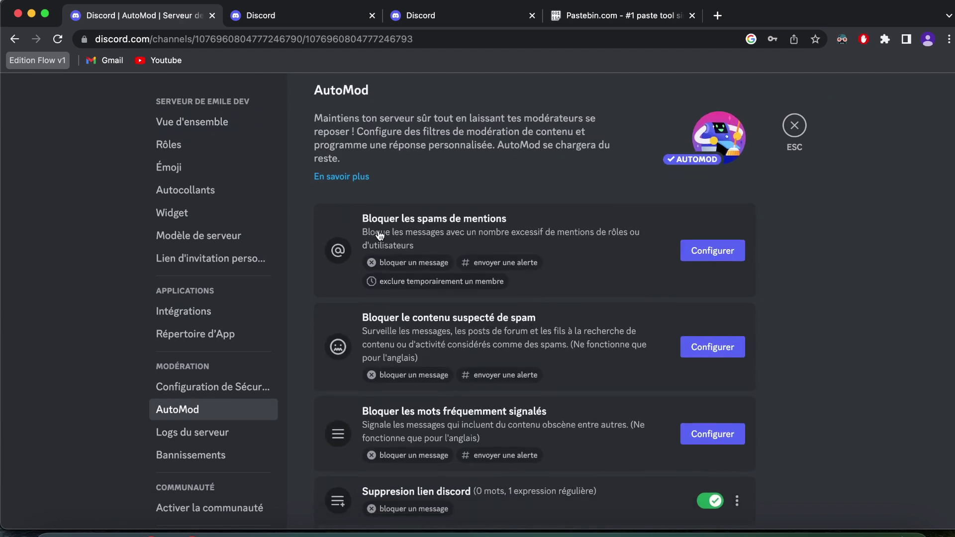
scroll(747, 304, down, 2)
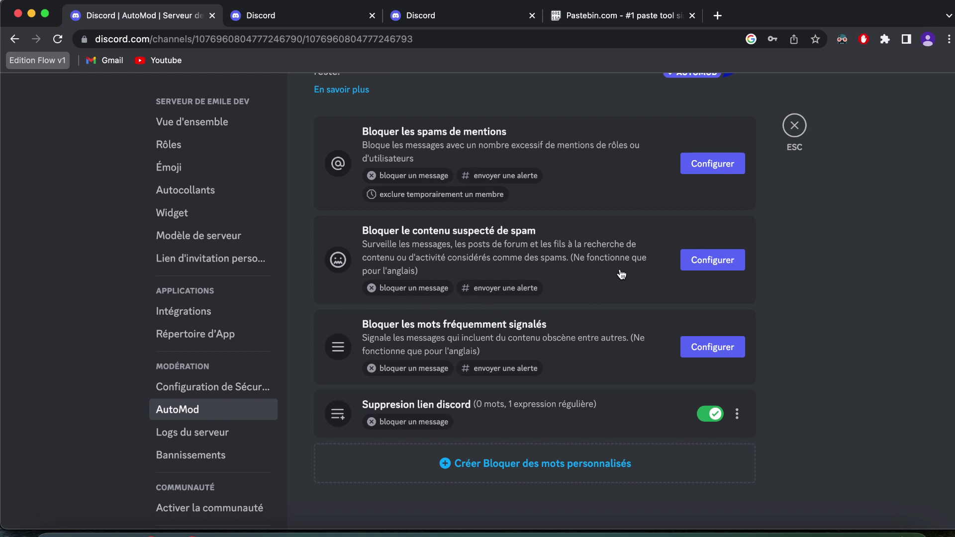
click(707, 167)
click(714, 148)
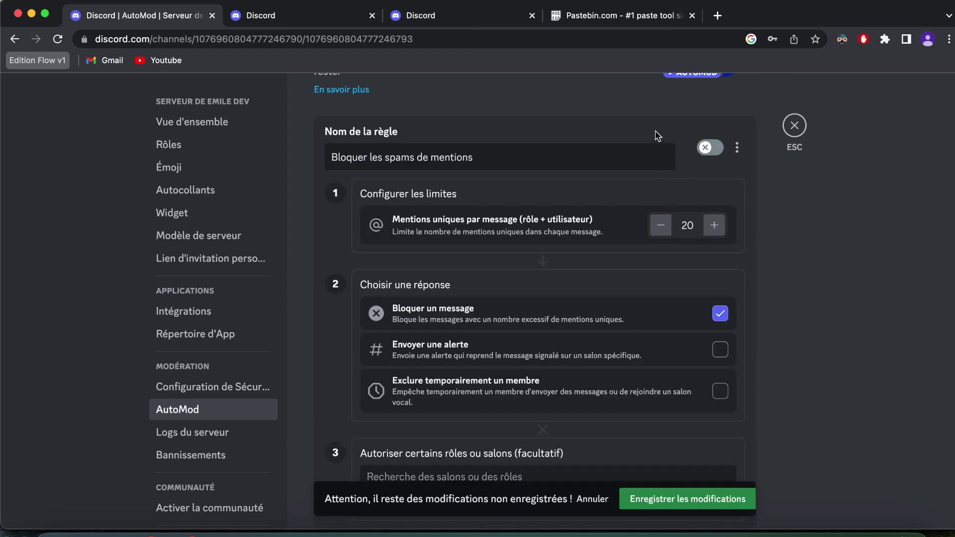
click(737, 147)
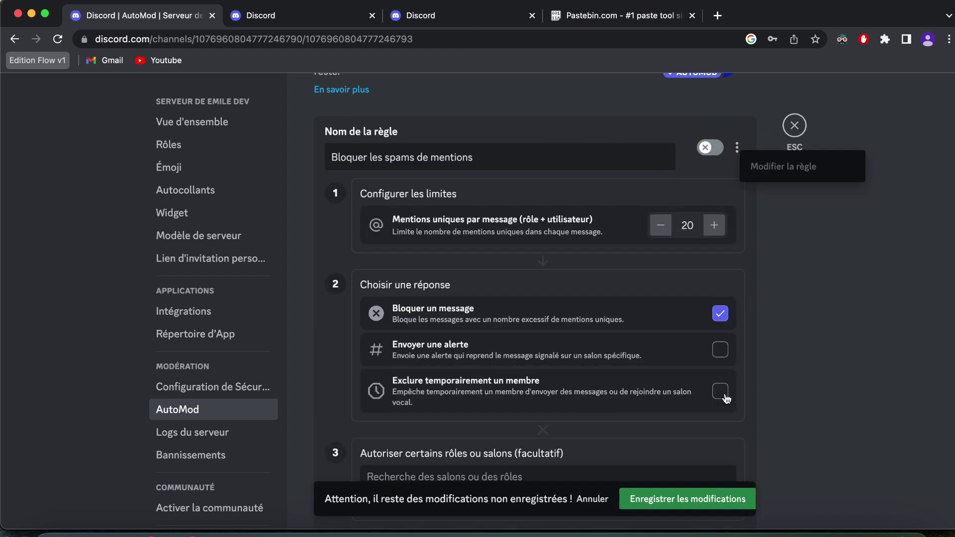
scroll(448, 363, down, 5)
scroll(646, 274, up, 7)
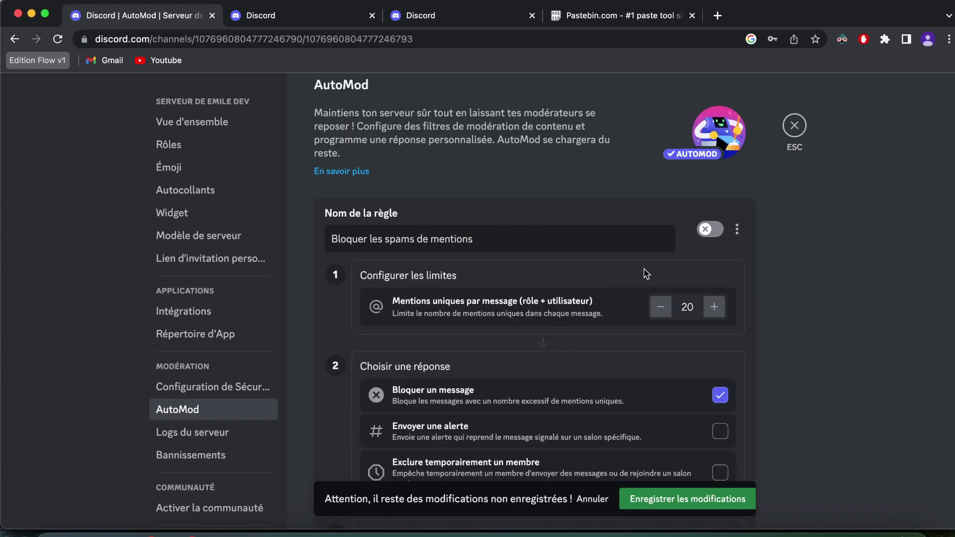
click(795, 126)
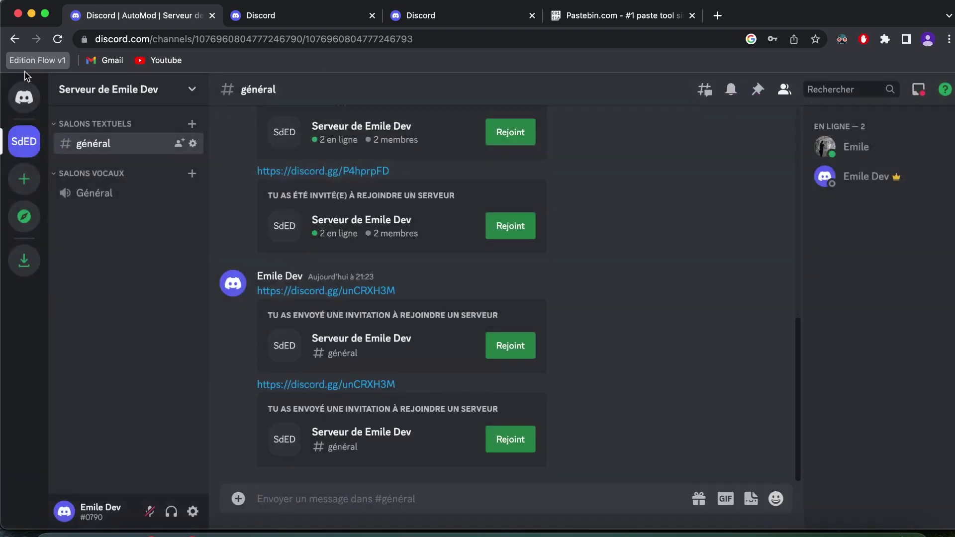
Delete the "Suppresion lien discord" rule from the server's AutoMod settings.
click(111, 95)
click(102, 175)
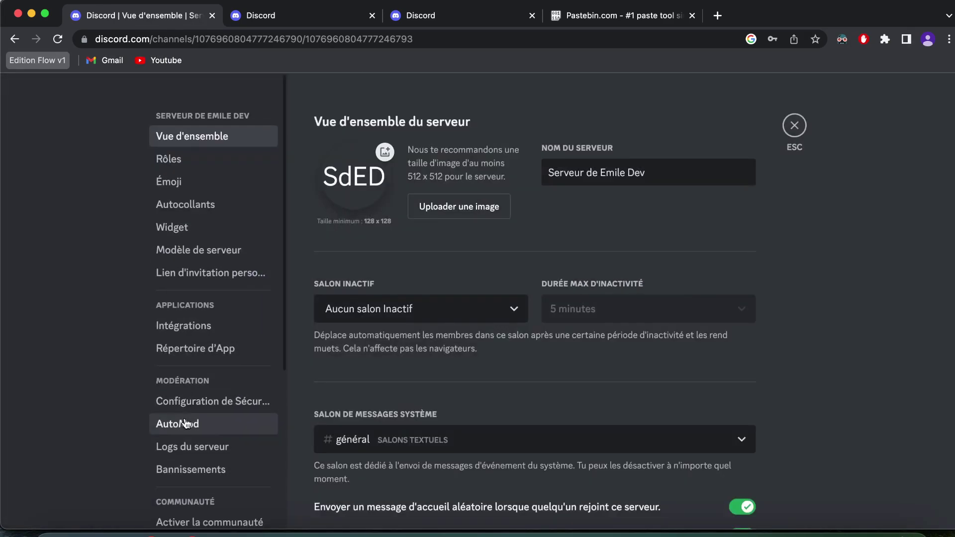
click(186, 424)
scroll(405, 331, down, 4)
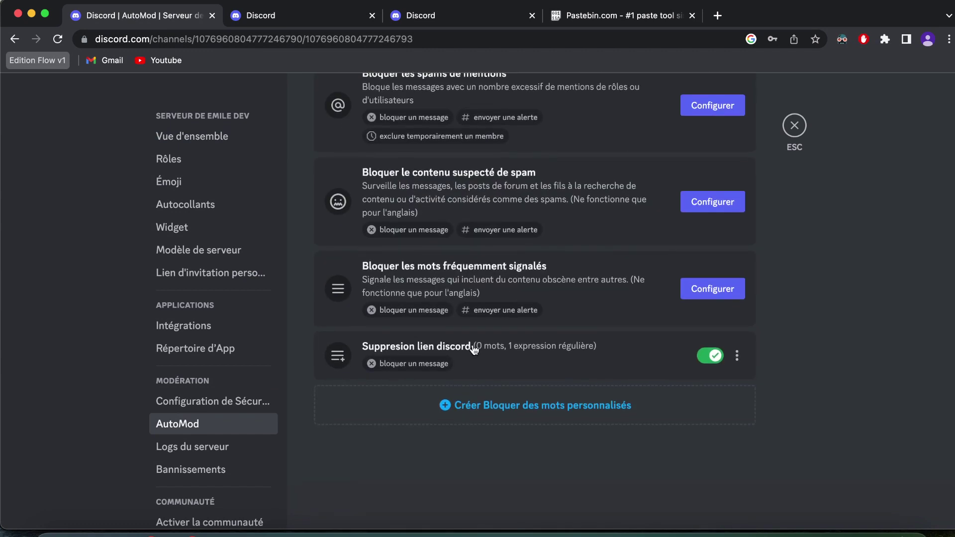
click(738, 356)
click(781, 395)
click(585, 349)
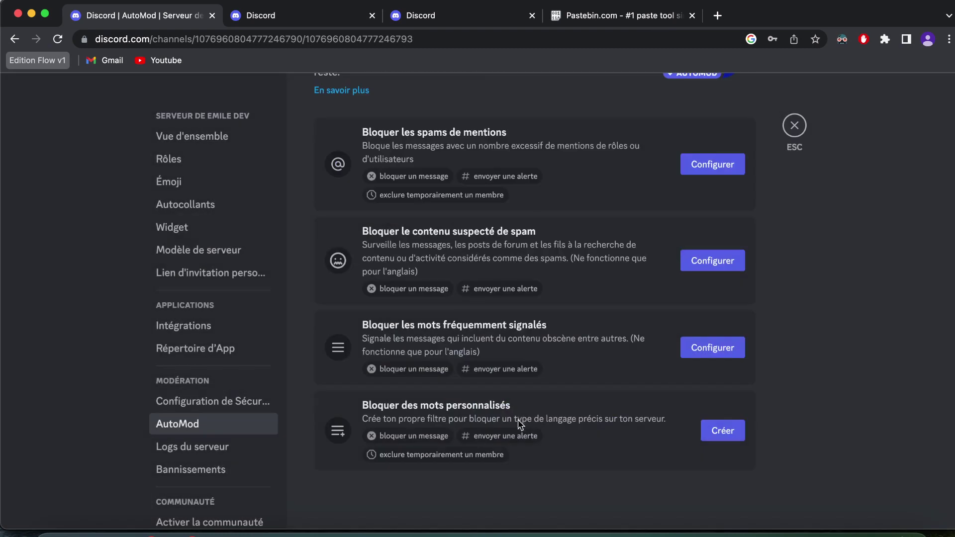
Create a custom-word blocking rule in AutoMod and name it "Suppresion lien discord".
scroll(472, 162, up, 3)
scroll(574, 214, down, 3)
click(723, 431)
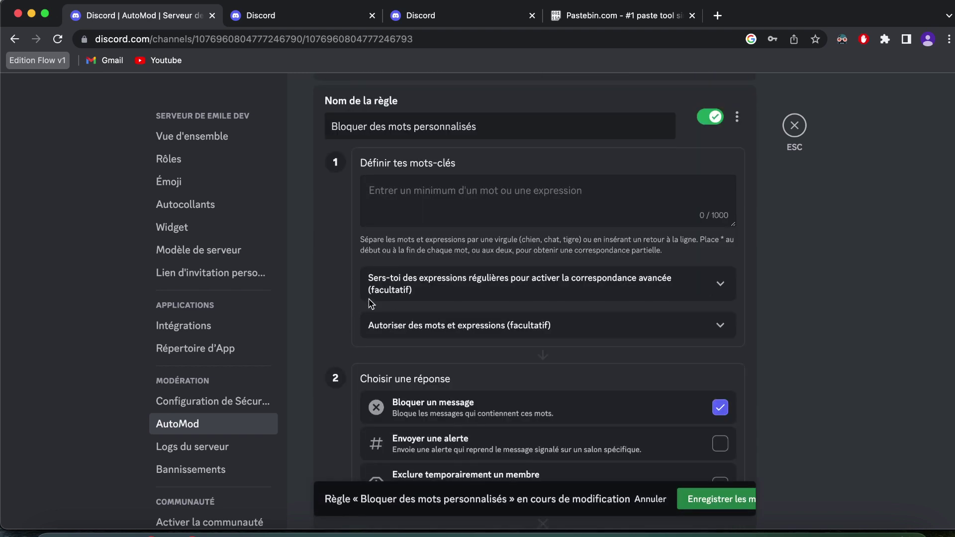
drag(487, 128, 297, 135)
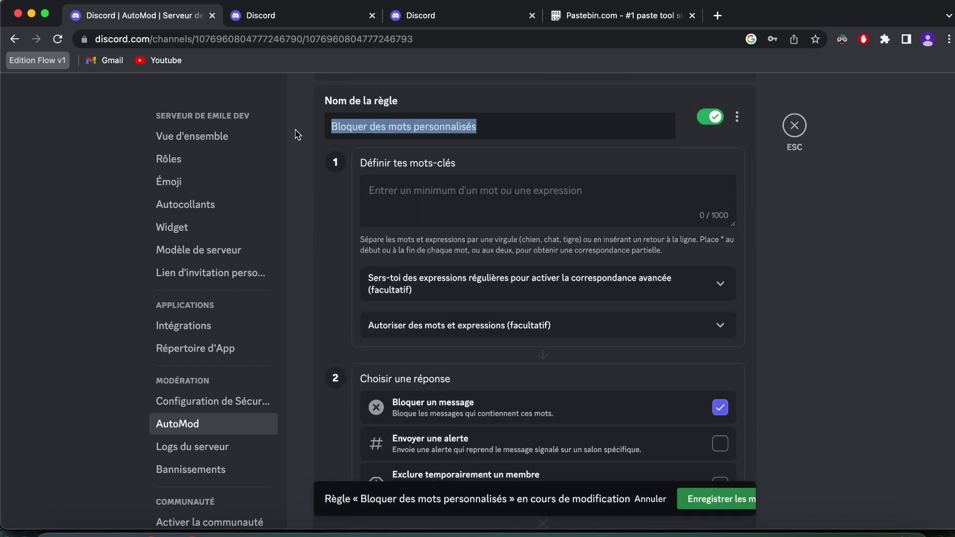
text(Supp)
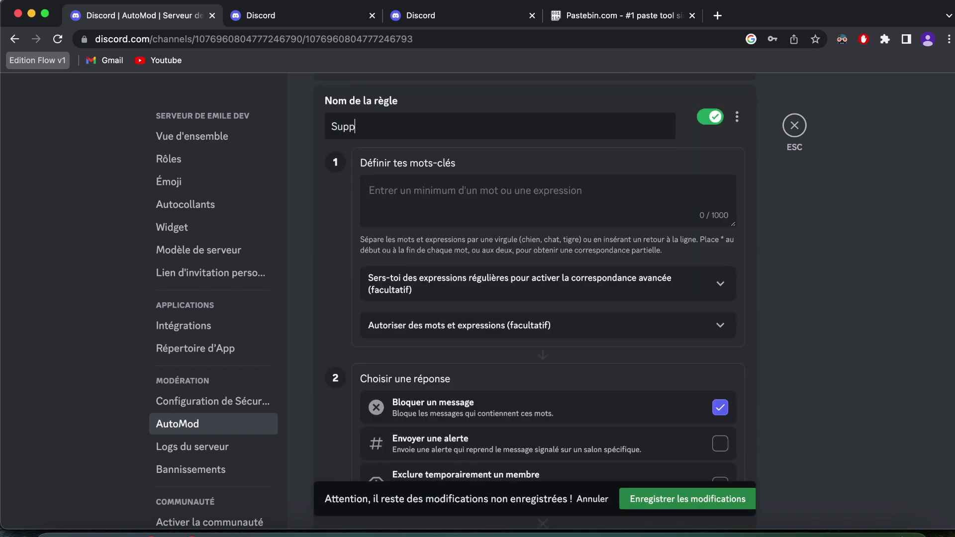
text(resion linen discord)
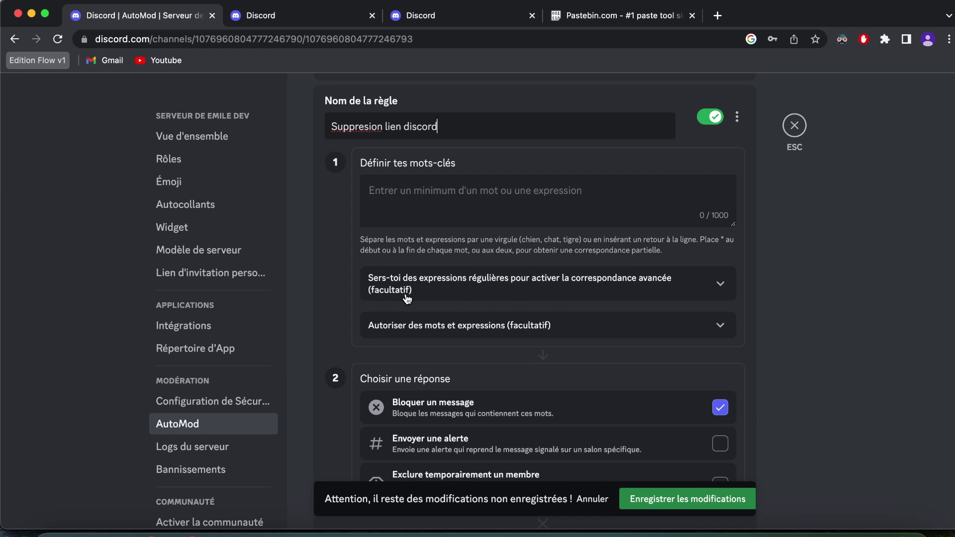
Expand the rule's optional regular-expressions section and place the cursor in its pattern field.
click(549, 294)
scroll(549, 294, down, 1)
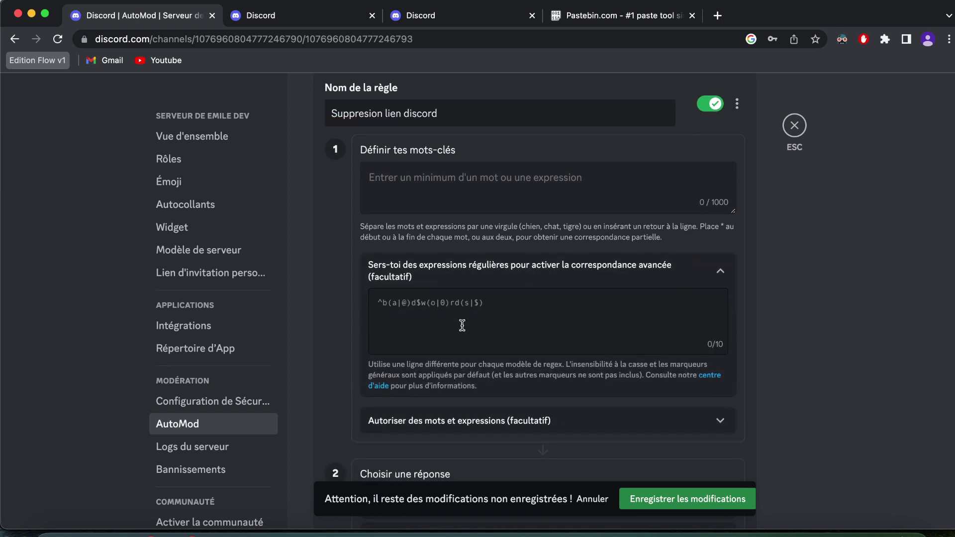
click(387, 305)
scroll(428, 284, up, 1)
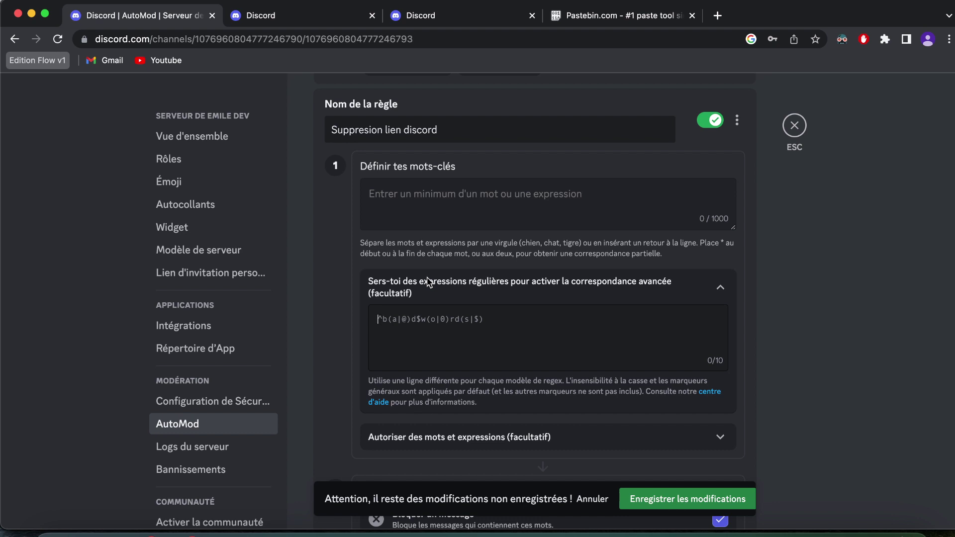
scroll(429, 283, down, 5)
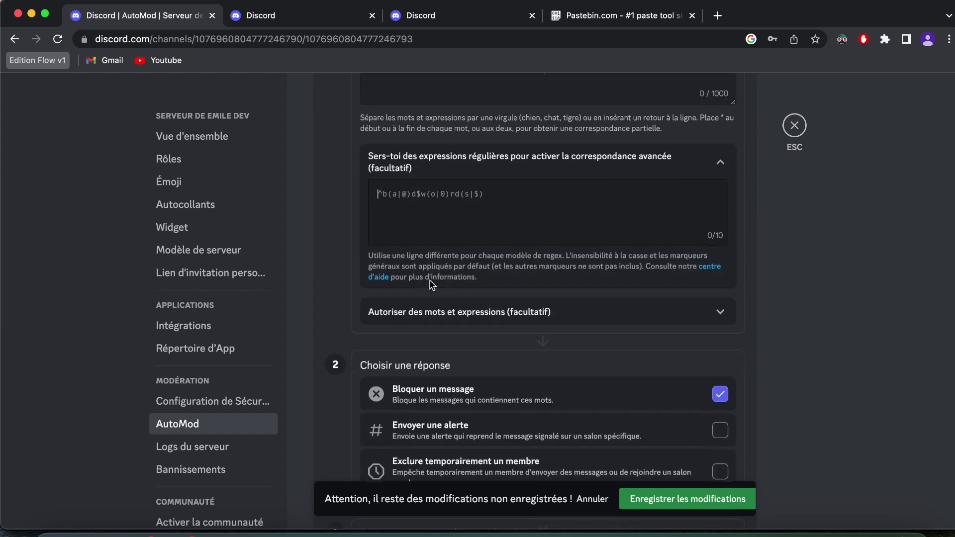
scroll(461, 305, up, 1)
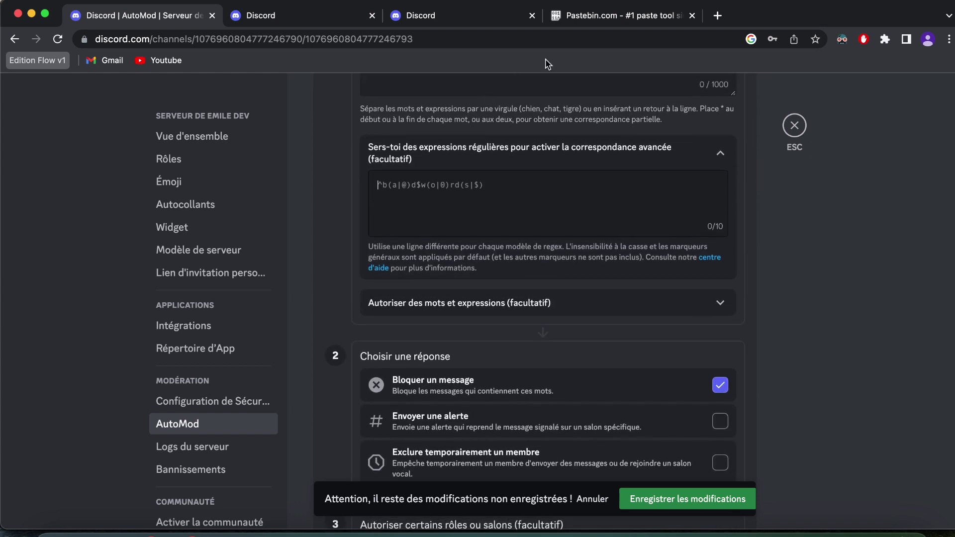
Examine the https, discord, com and invite parts of the regular expression in the Pastebin paste.
key(super+4)
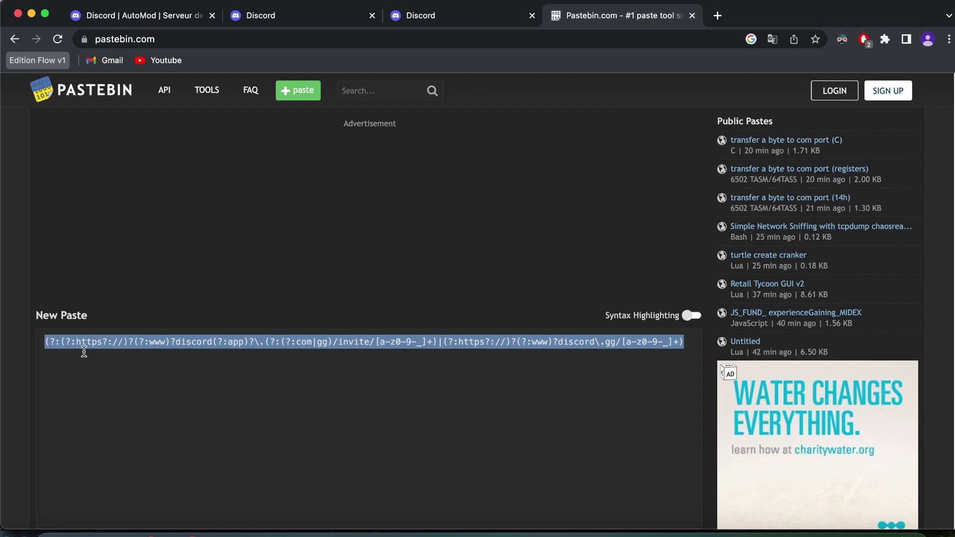
click(170, 343)
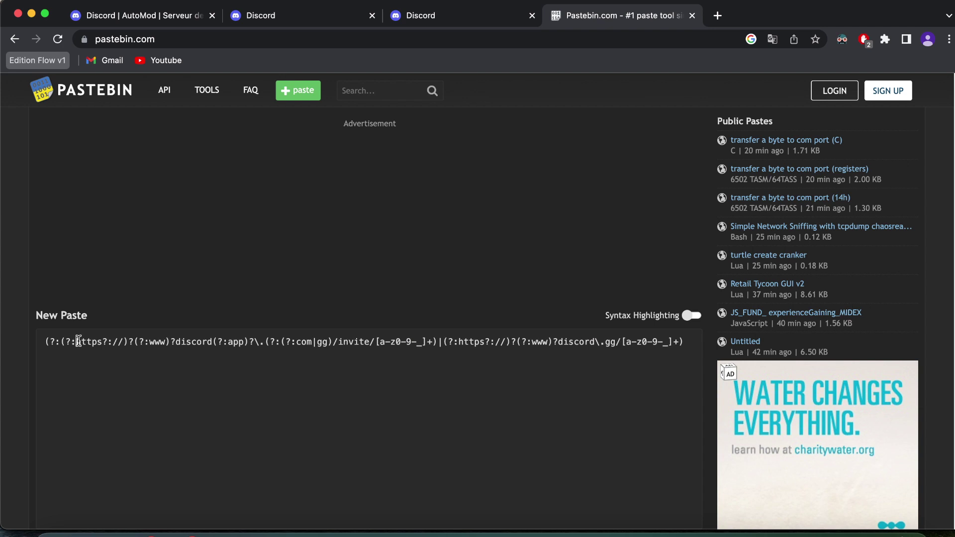
double_click(78, 341)
double_click(181, 340)
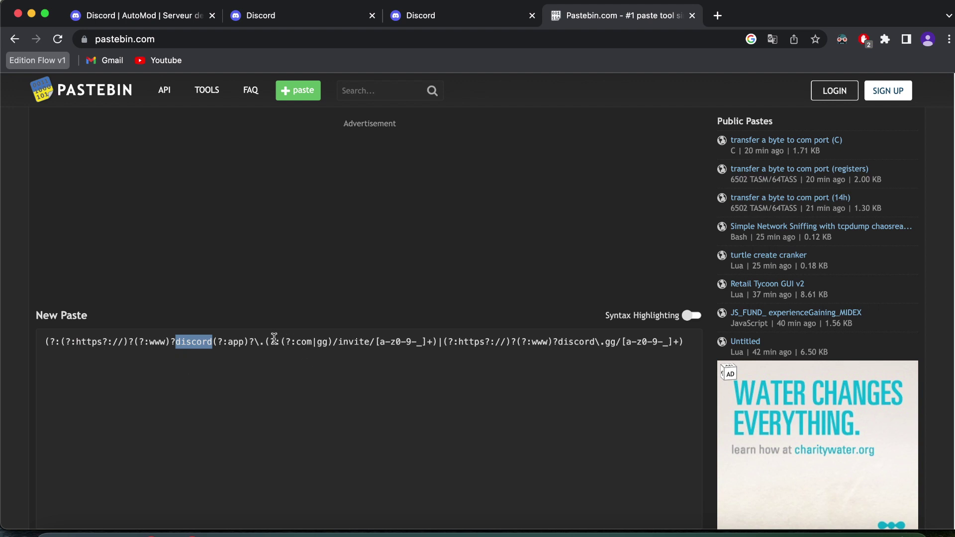
drag(292, 339, 305, 337)
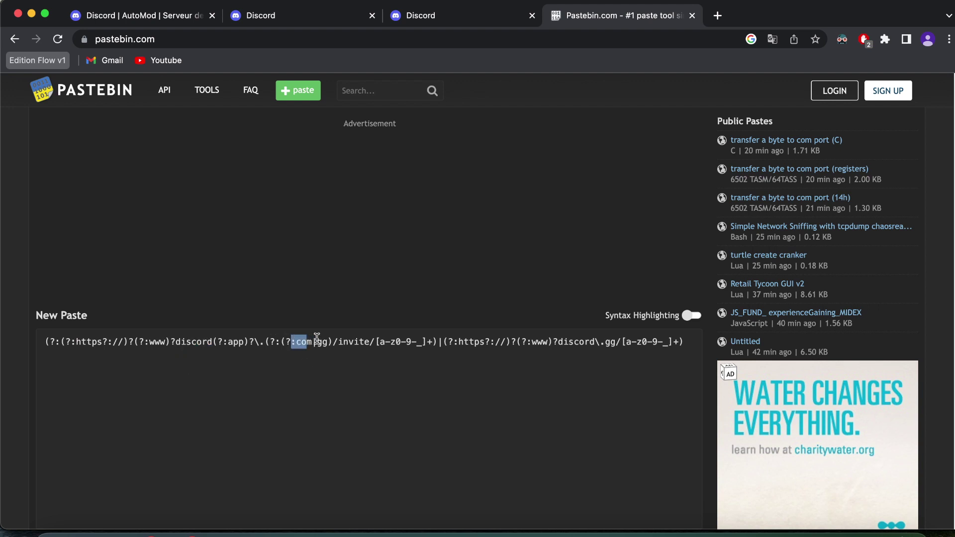
double_click(359, 342)
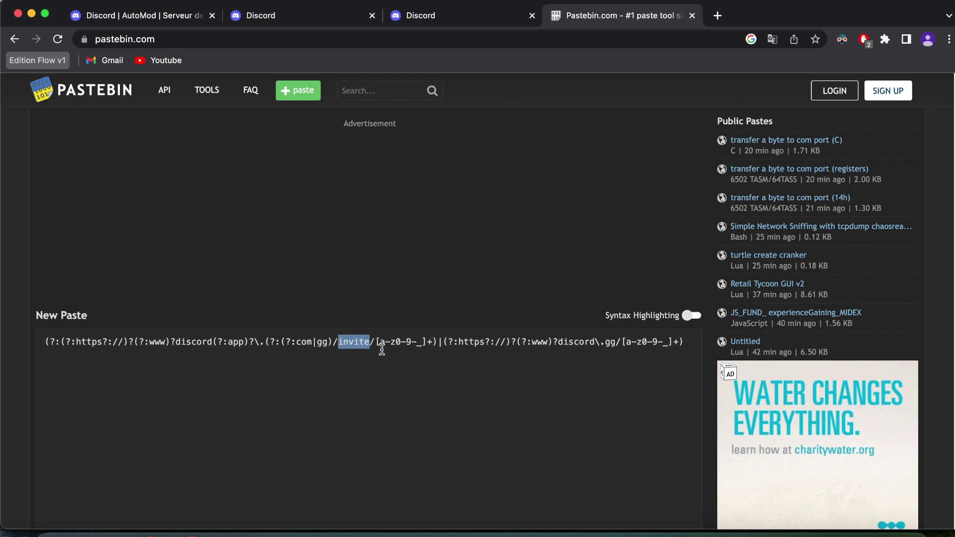
Copy the entire invite-link regular expression from Pastebin and paste it into the AutoMod rule's regular-expressions field.
key(super+a)
key(super+c)
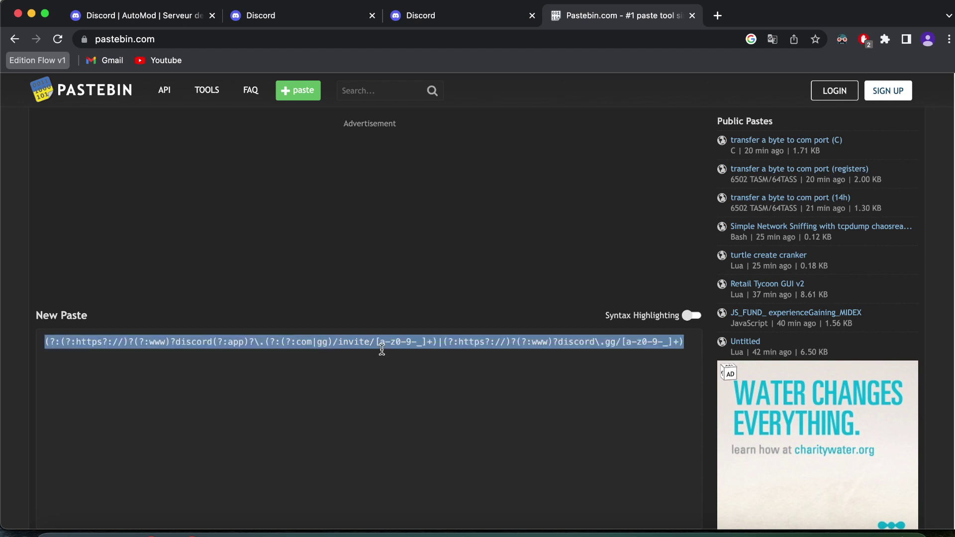
key(super+1)
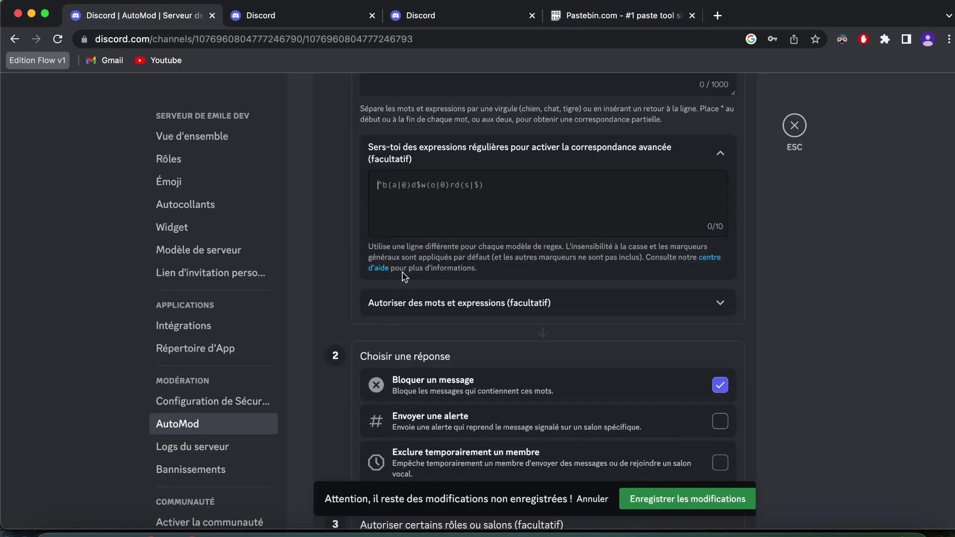
click(435, 231)
key(super+v)
Review the rule's response and role or channel exemption options, and switch to the Discord desktop app.
scroll(650, 259, down, 5)
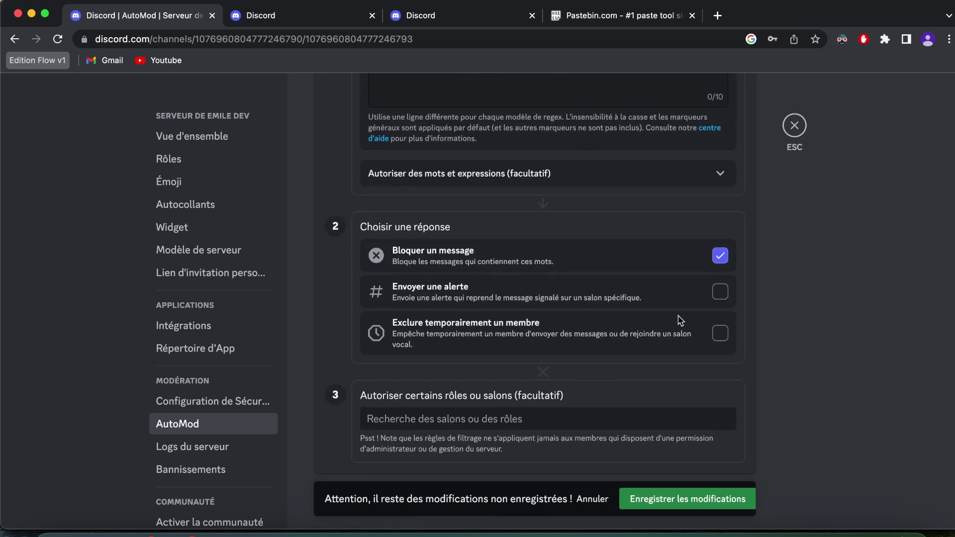
scroll(597, 354, down, 1)
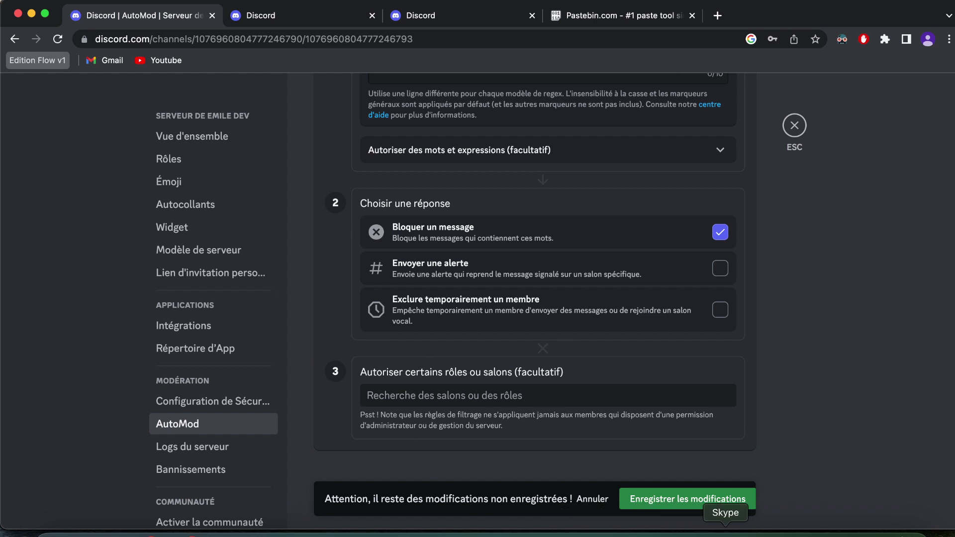
click(769, 535)
click(363, 468)
key(super+v)
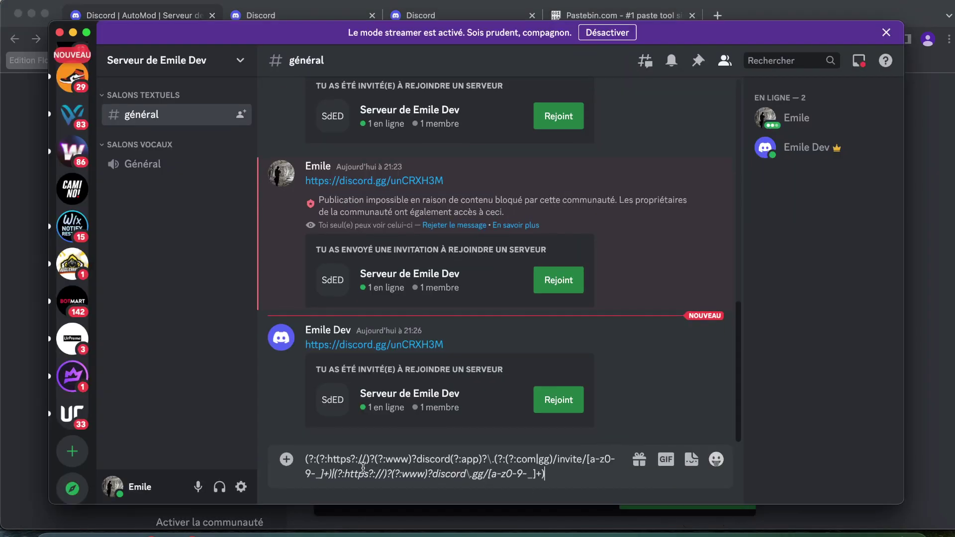
key(super+z)
key(super+Tab)
key(super+Tab)
Open the server's invite dialog and copy its invitation link.
click(213, 63)
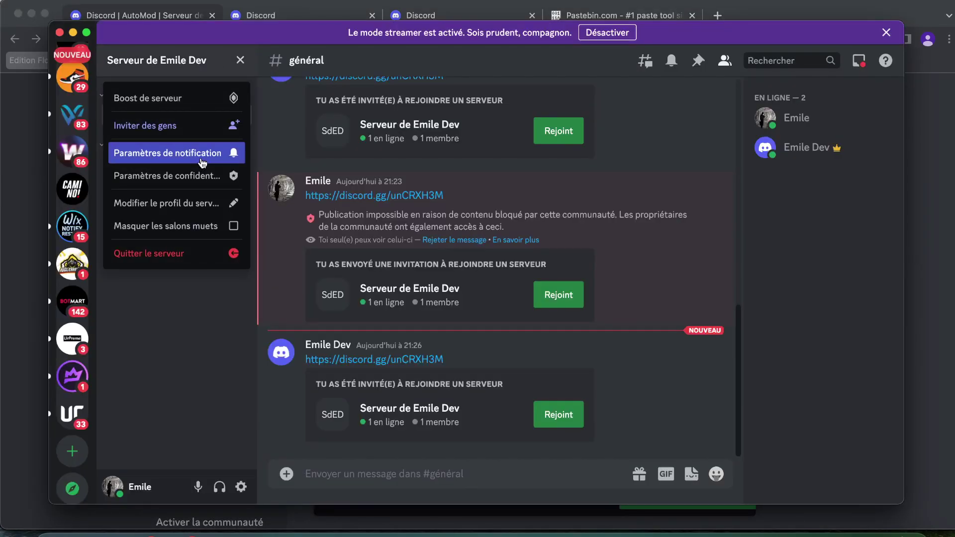
click(158, 326)
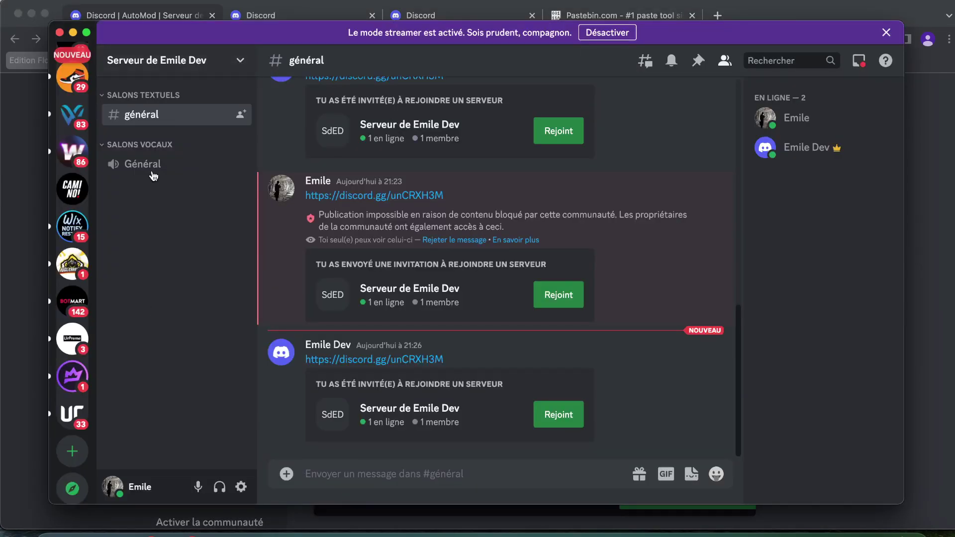
click(218, 60)
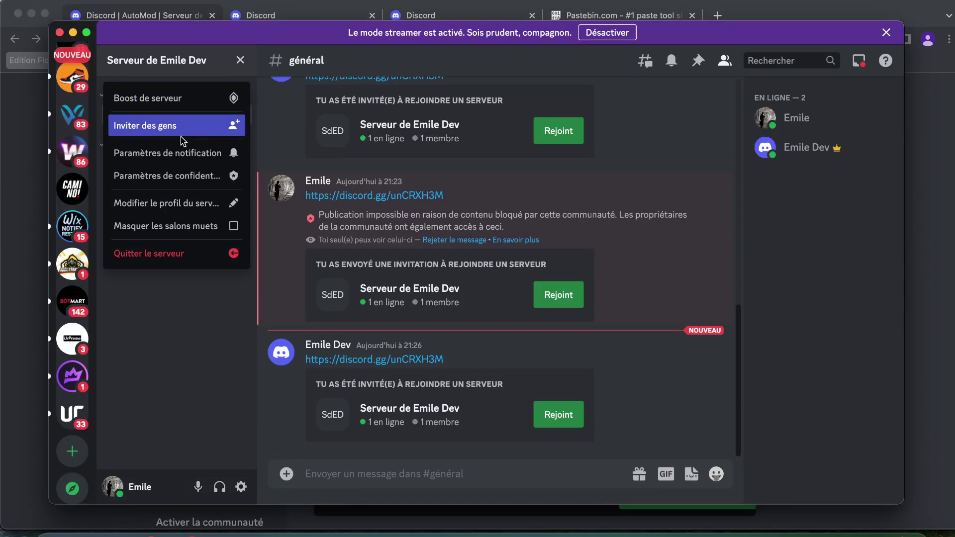
click(183, 131)
click(580, 343)
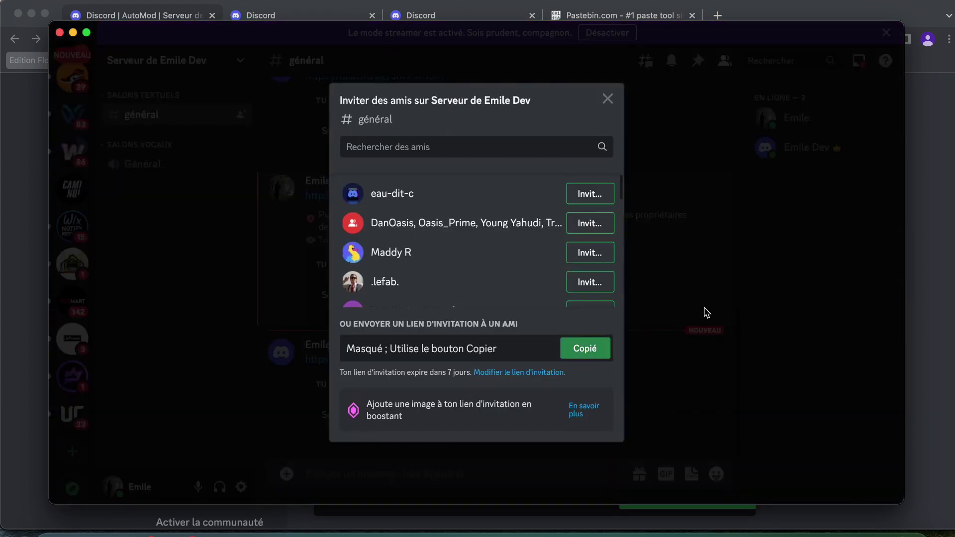
Close the invite dialog and send the copied invitation link as a message in the #général channel.
click(704, 314)
click(390, 467)
text(https://discord.gg/P4hprpFD)
key(Return)
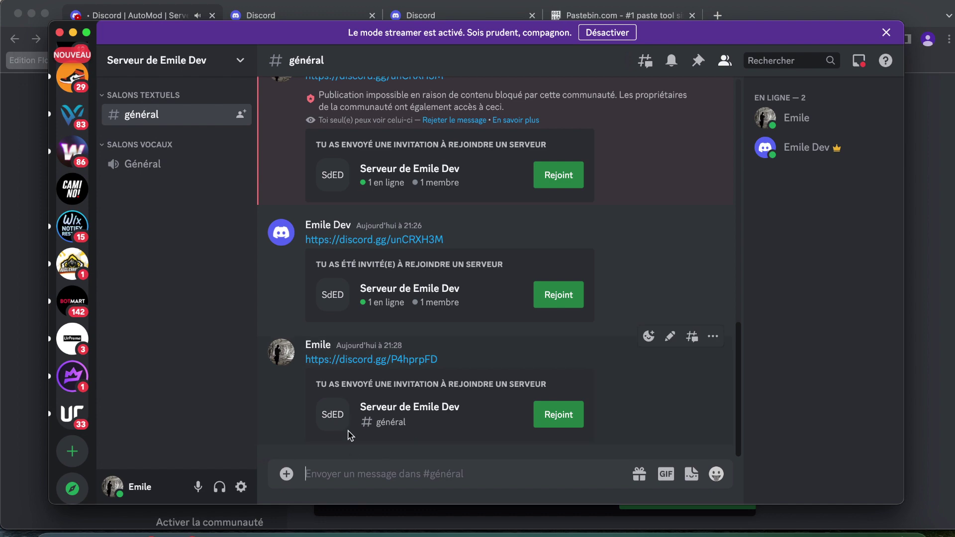
Return to the AutoMod rule in the browser and save its changes.
key(super+Tab)
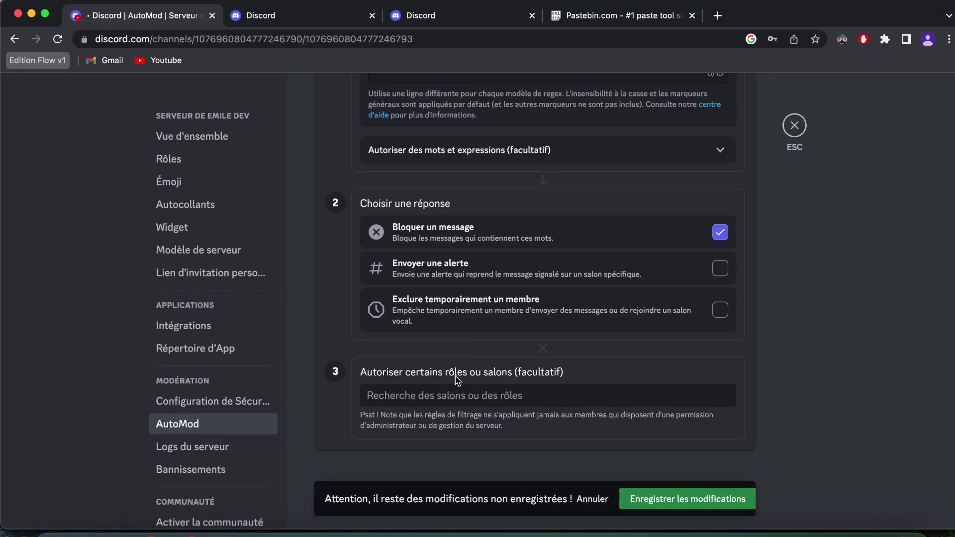
scroll(457, 383, down, 1)
click(654, 499)
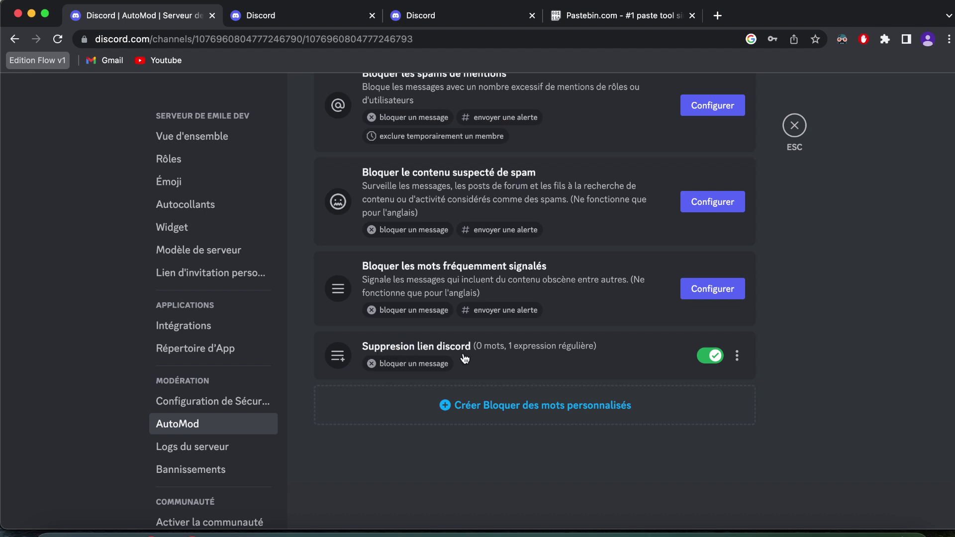
Switch to the Discord desktop app and send the same invitation link again in #général to test the rule.
key(super+Tab)
text(https://discord.gg/P4hrpFD)
key(Return)
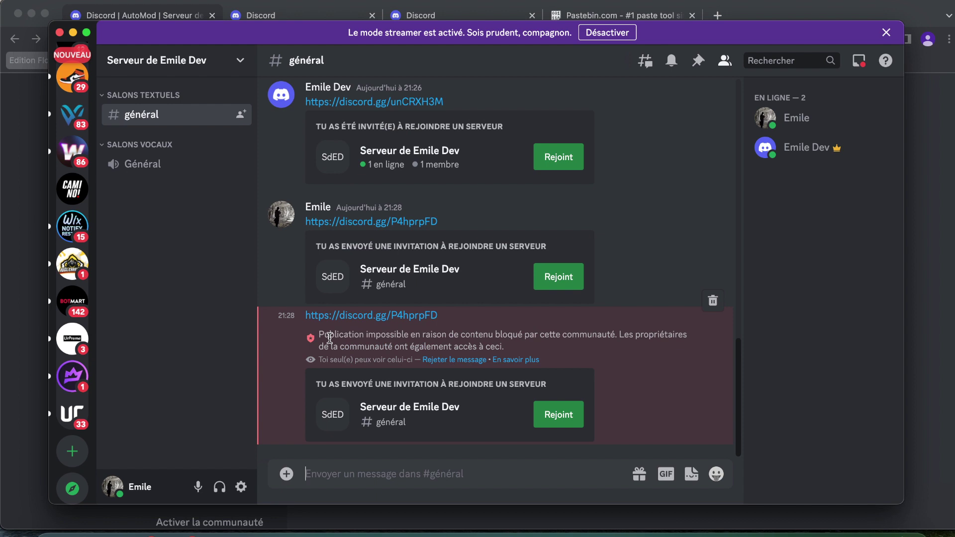
Check the server logs in the browser for AutoMod activity, and return to the AutoMod page to review its rules.
key(super+Tab)
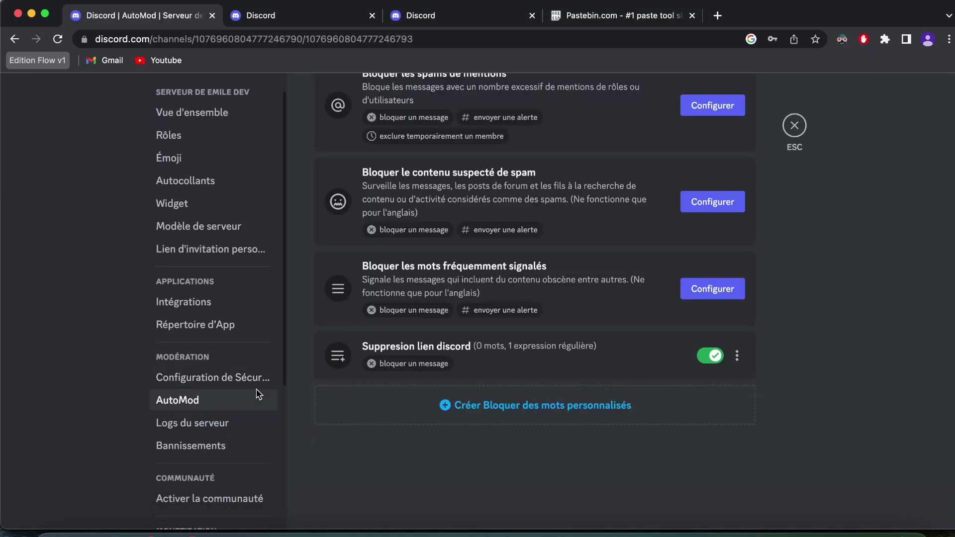
click(189, 402)
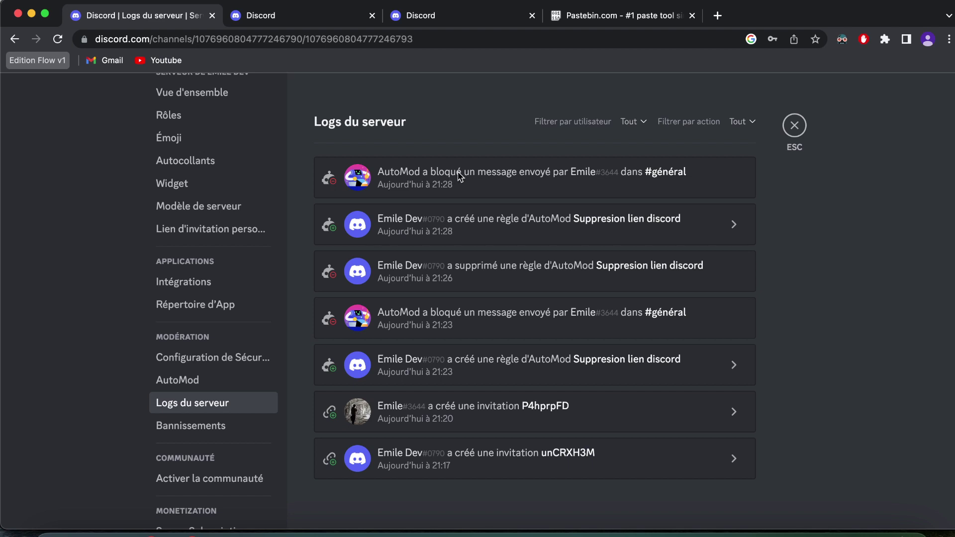
click(239, 381)
scroll(448, 298, down, 5)
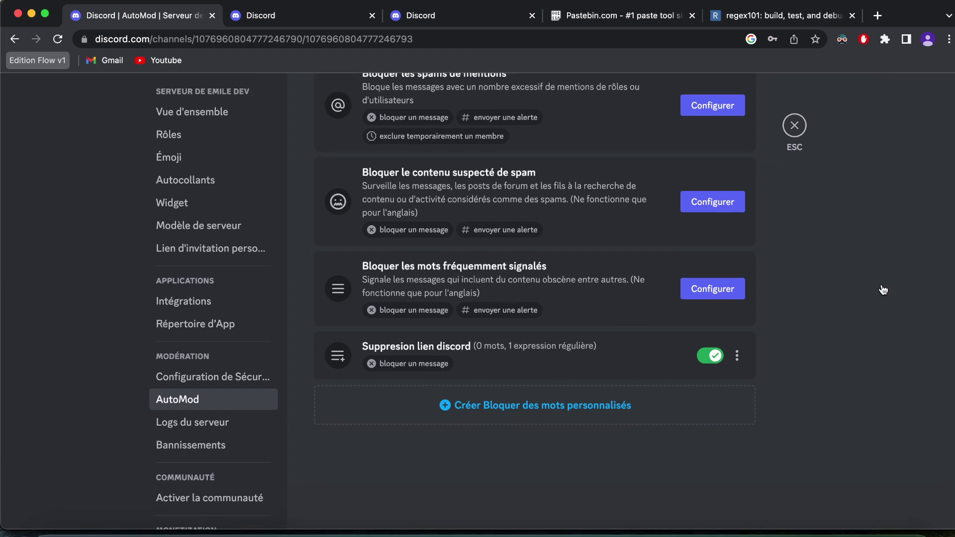
scroll(883, 290, up, 5)
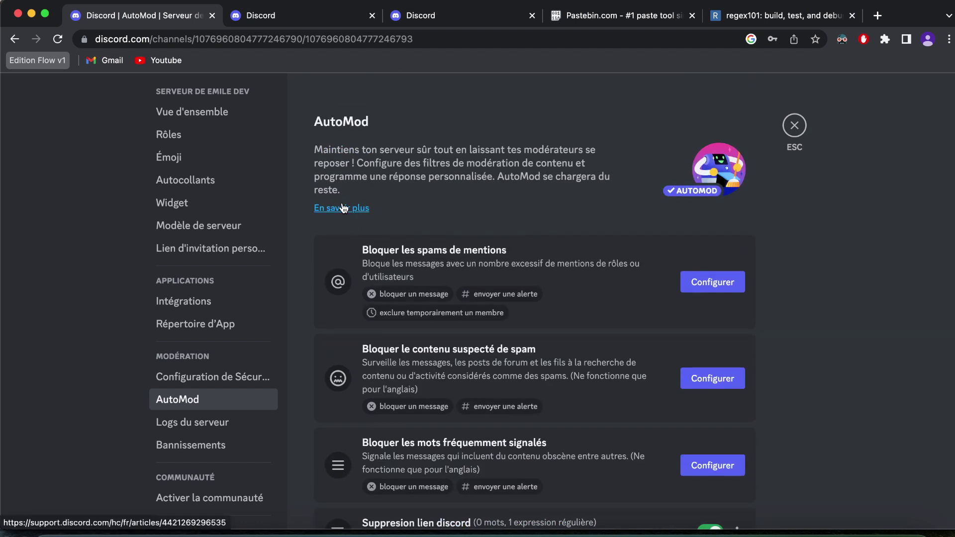
scroll(580, 282, down, 4)
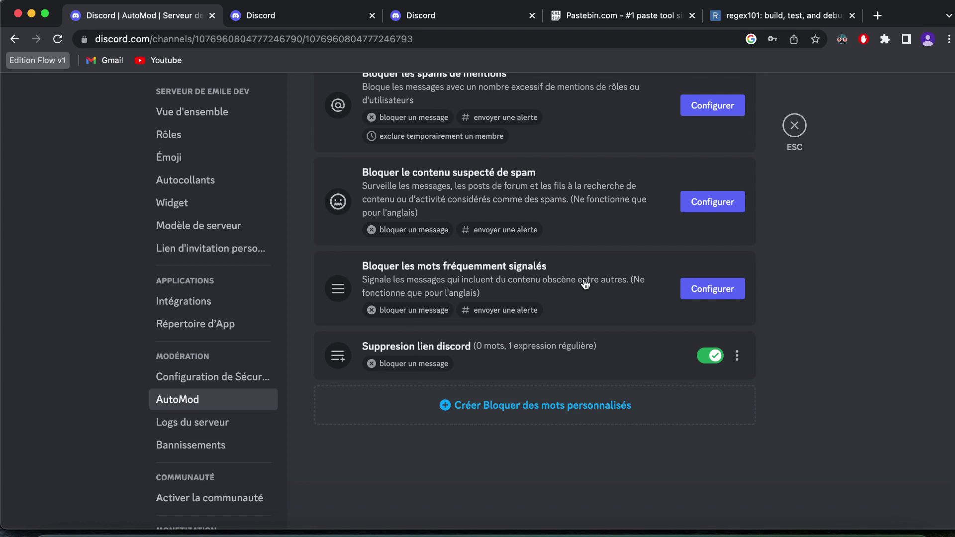